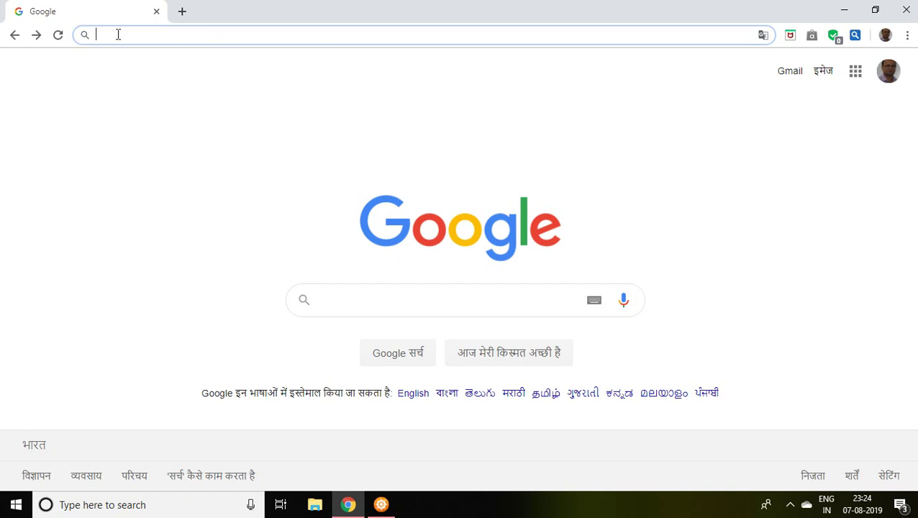
Step: Load nseindia.com in Chrome from the address bar's 'nse' autocompletion
text(nseindia.com)
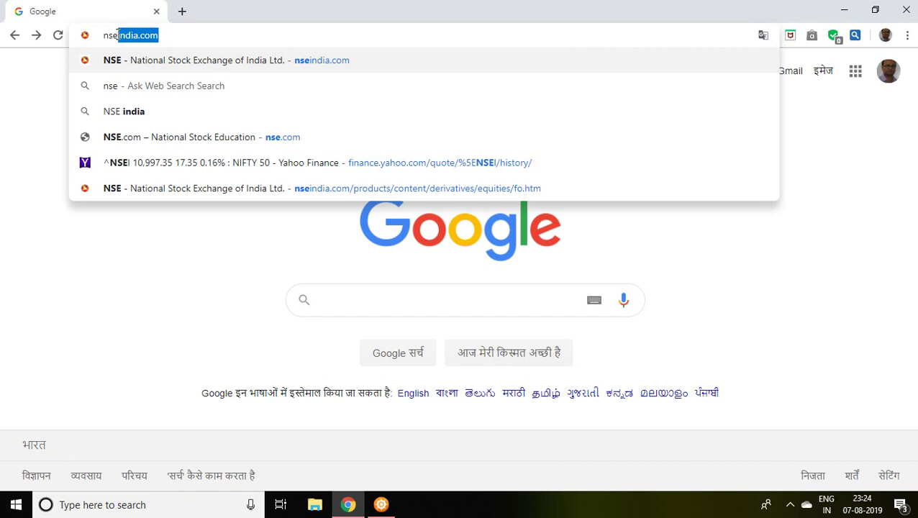
key(End)
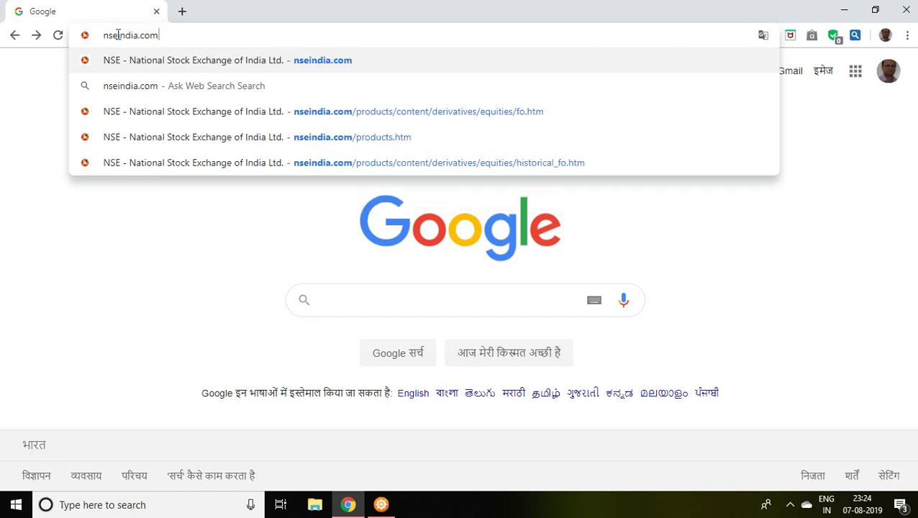
key(Return)
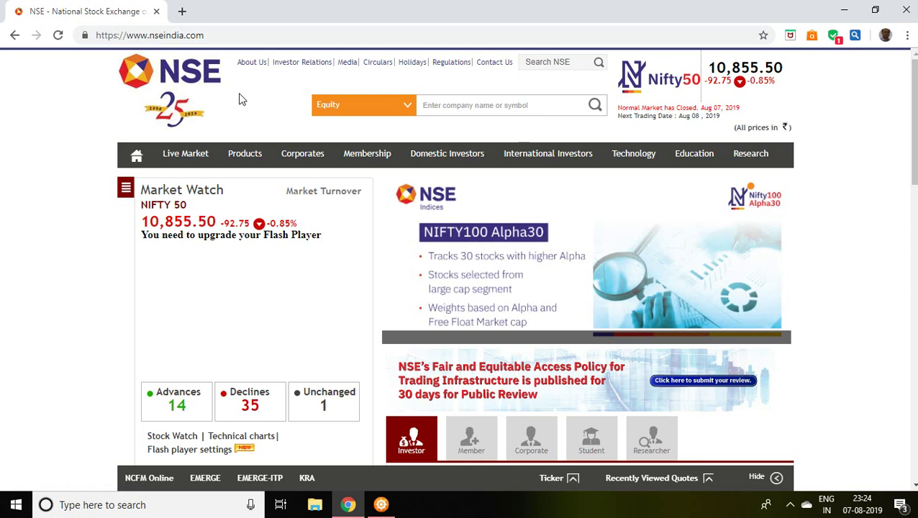
mouse_move(245, 154)
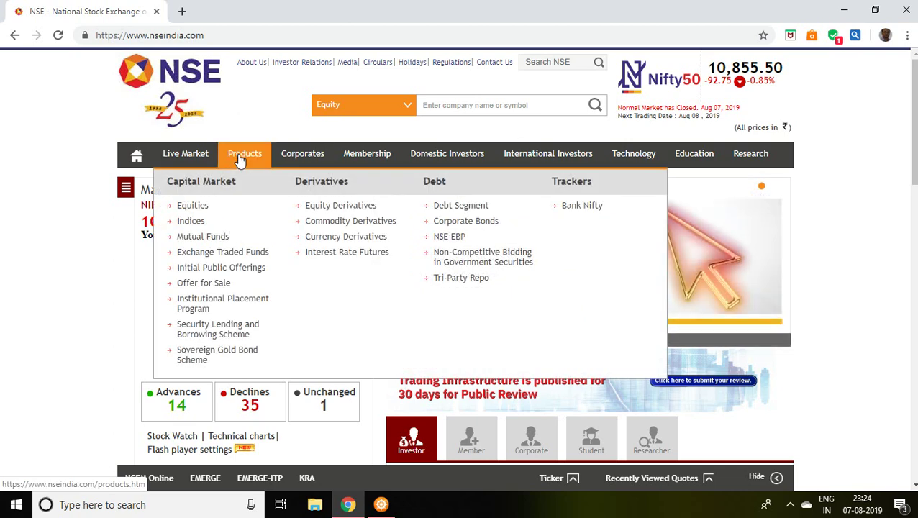
Step: Open Equity Derivatives and expand its Historical Data section to reach Contract-wise Archives
click(346, 208)
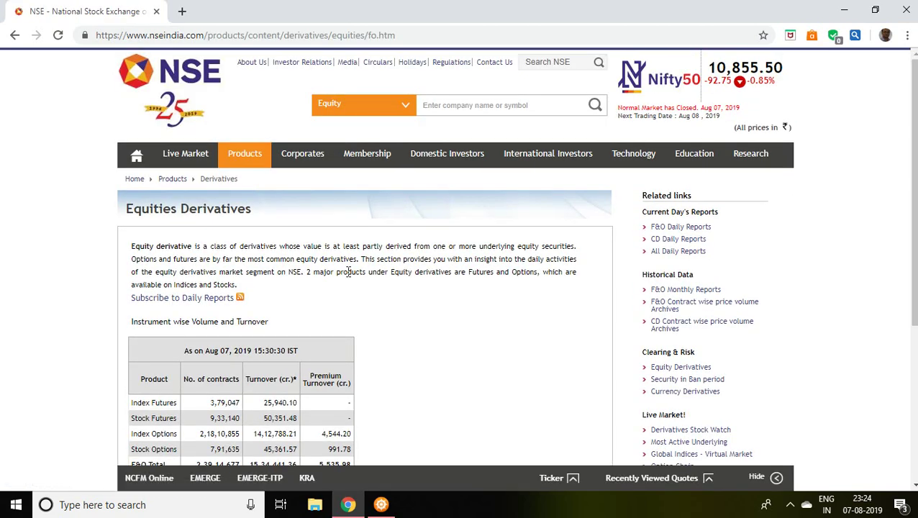
scroll(349, 272, down, 1)
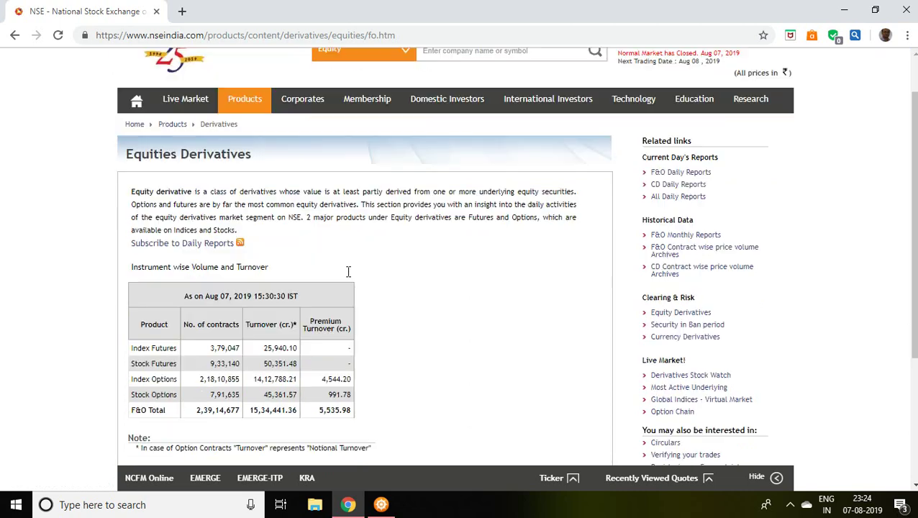
scroll(349, 271, down, 2)
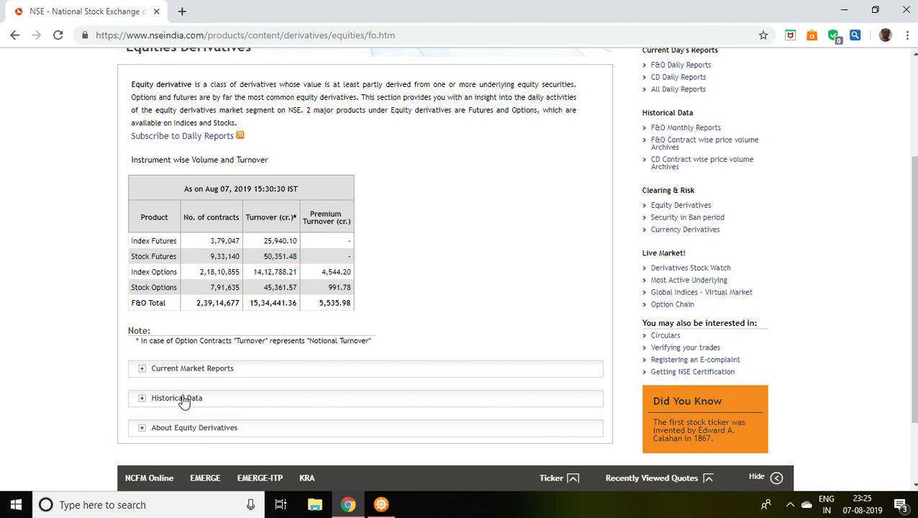
click(179, 400)
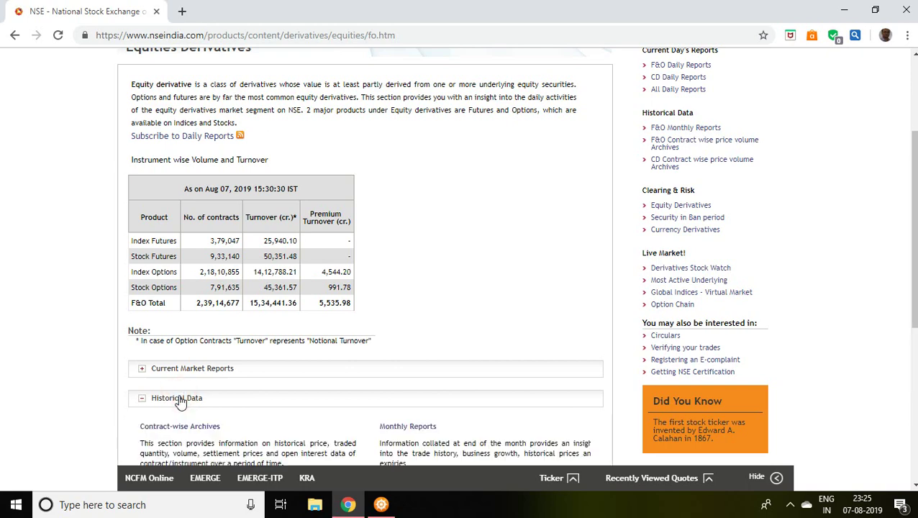
scroll(179, 403, down, 1)
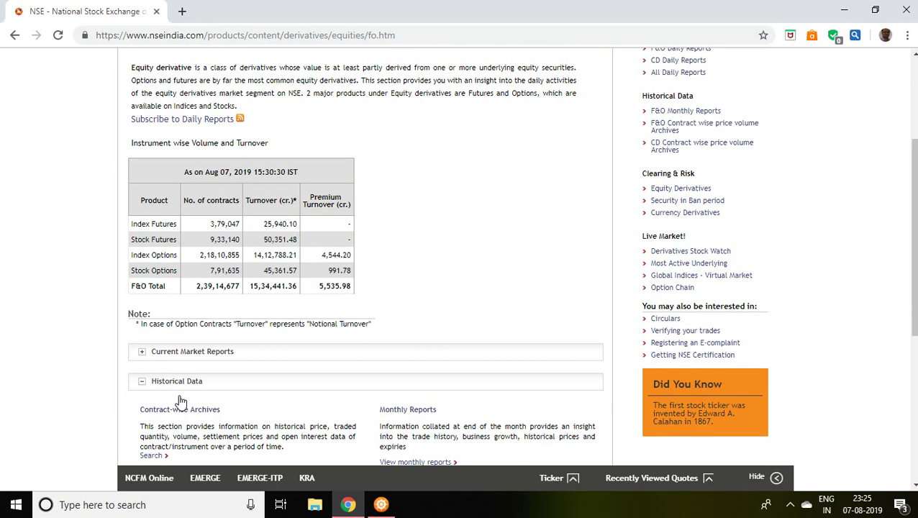
scroll(180, 400, down, 1)
scroll(180, 398, down, 1)
scroll(182, 398, down, 1)
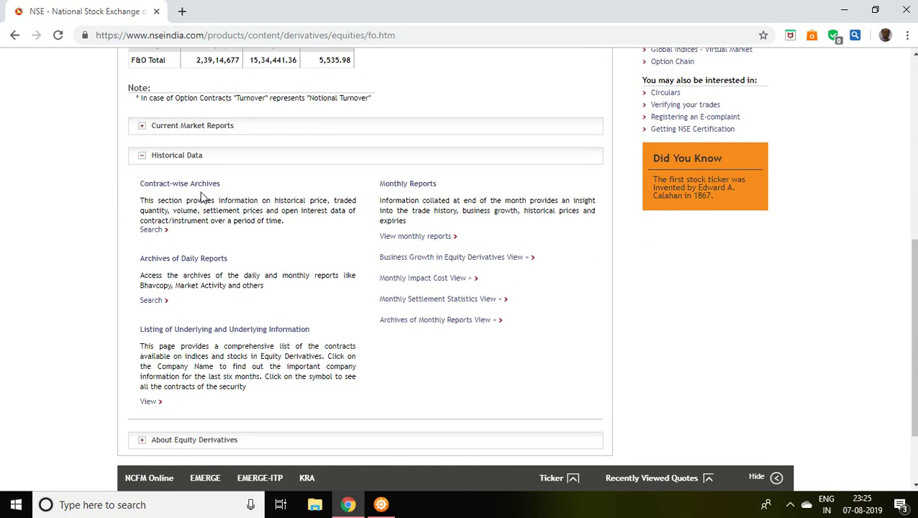
Step: Open the contract-wise archives search and select Stock Futures with symbol ACC
click(159, 232)
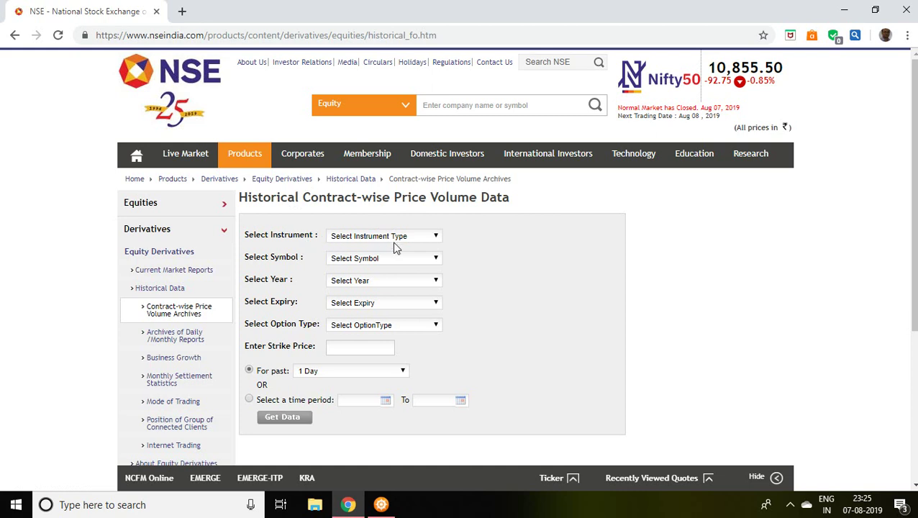
click(434, 237)
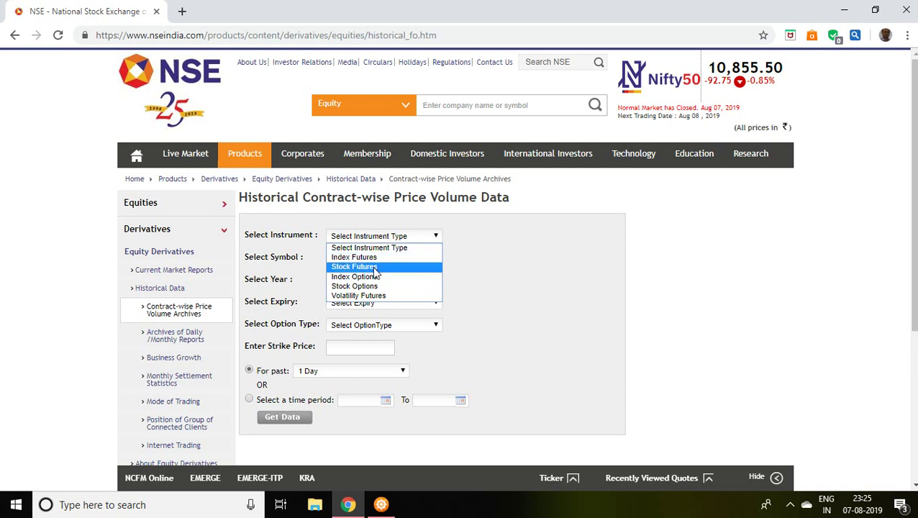
click(374, 267)
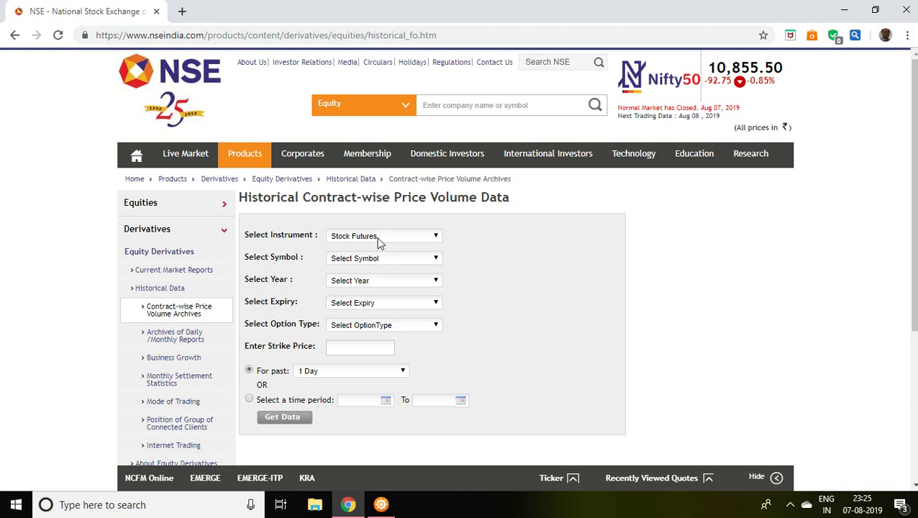
click(403, 261)
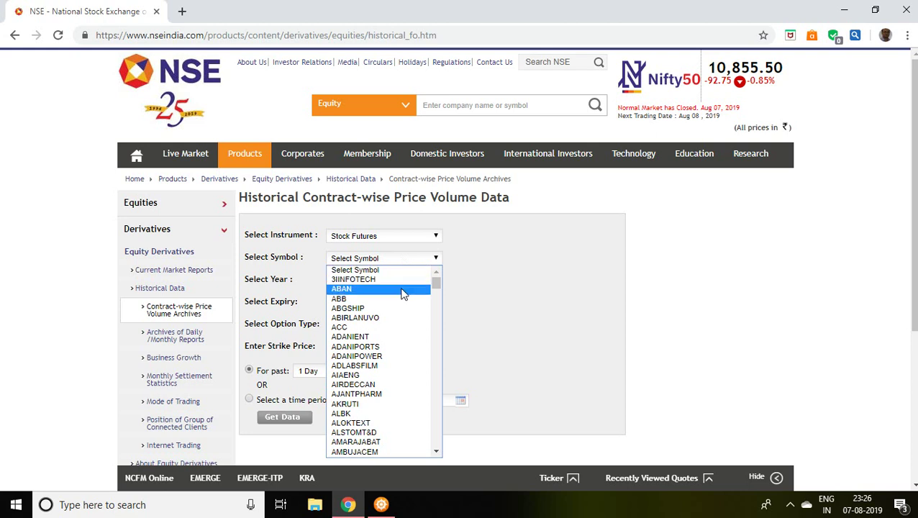
click(373, 328)
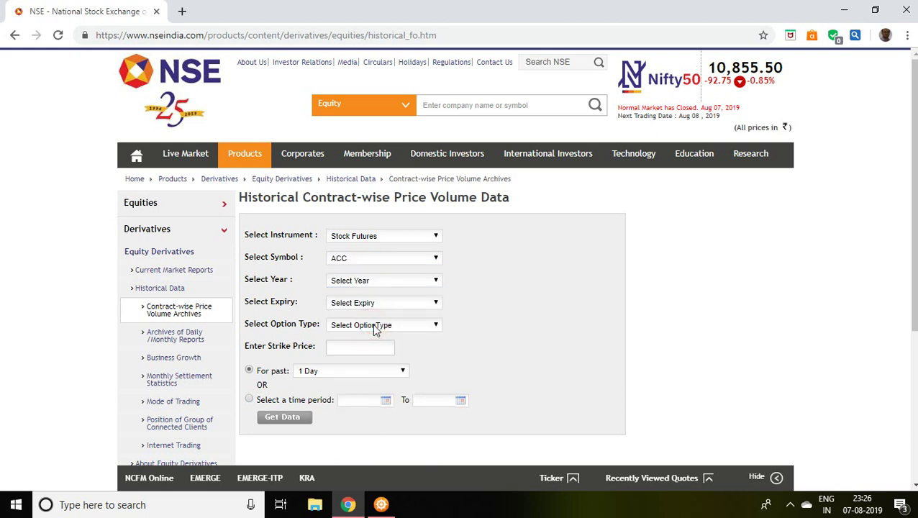
Step: Choose year 2019 and the 25-07-2019 expiry date
click(390, 282)
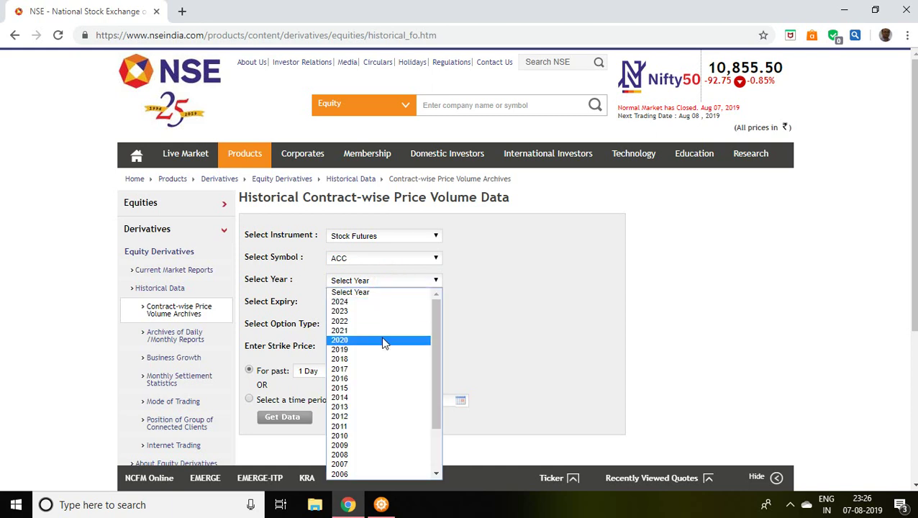
click(359, 349)
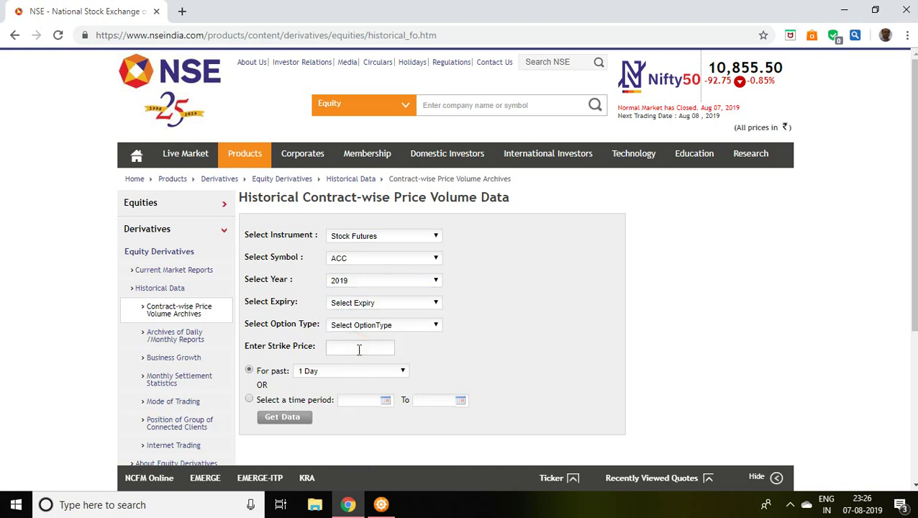
click(380, 305)
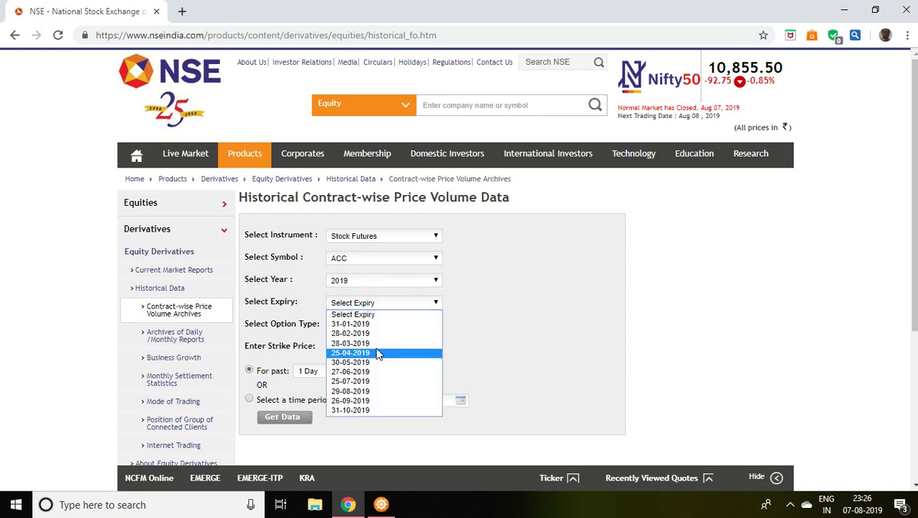
click(368, 384)
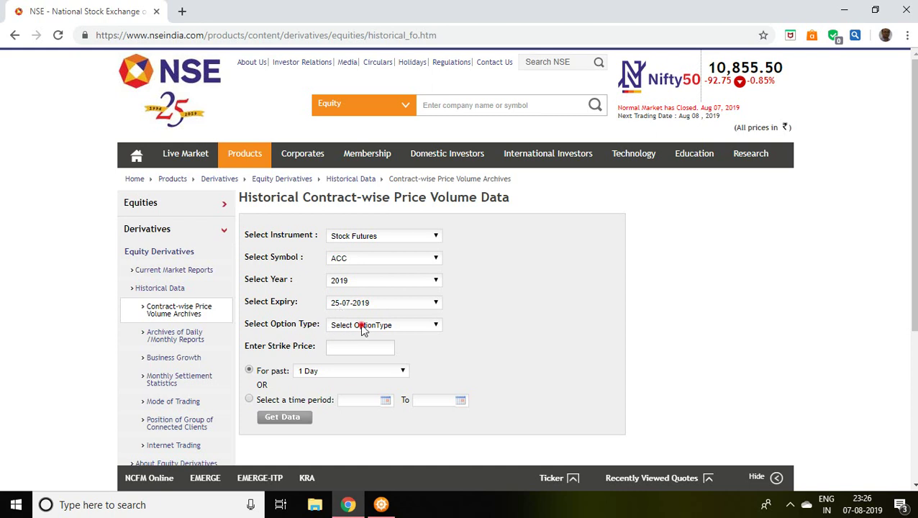
Step: Leave Option Type blank and set the For past period to 30 Days
click(362, 327)
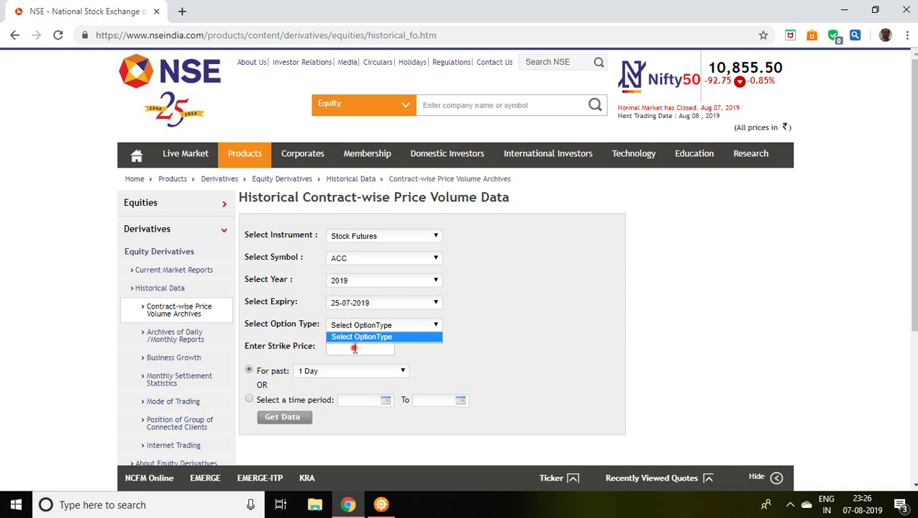
click(355, 348)
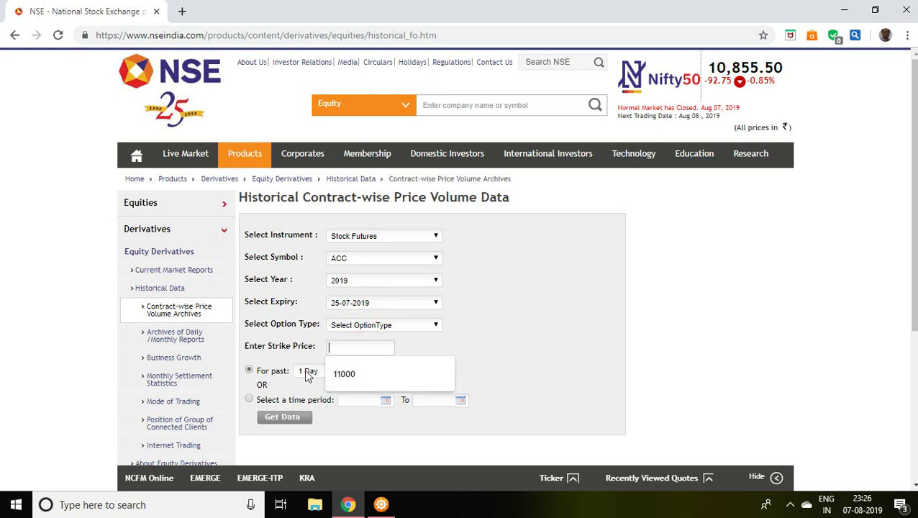
click(248, 371)
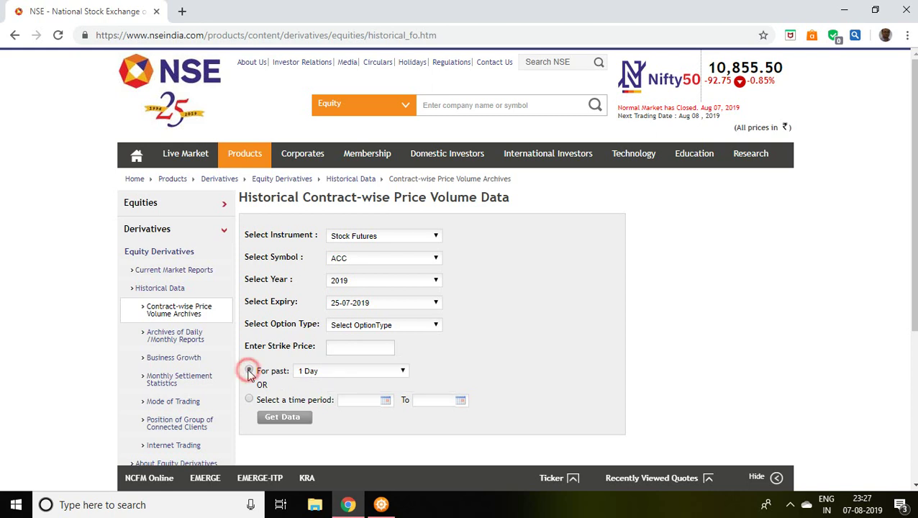
click(324, 372)
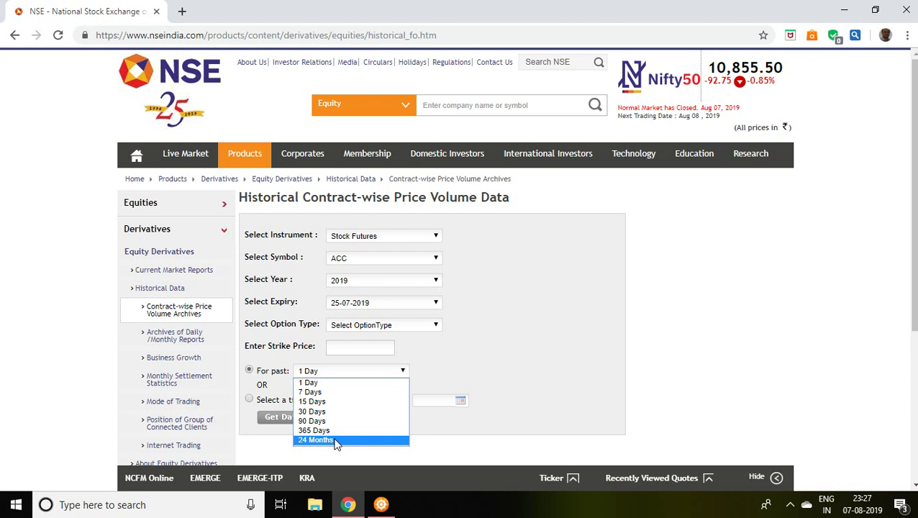
click(336, 440)
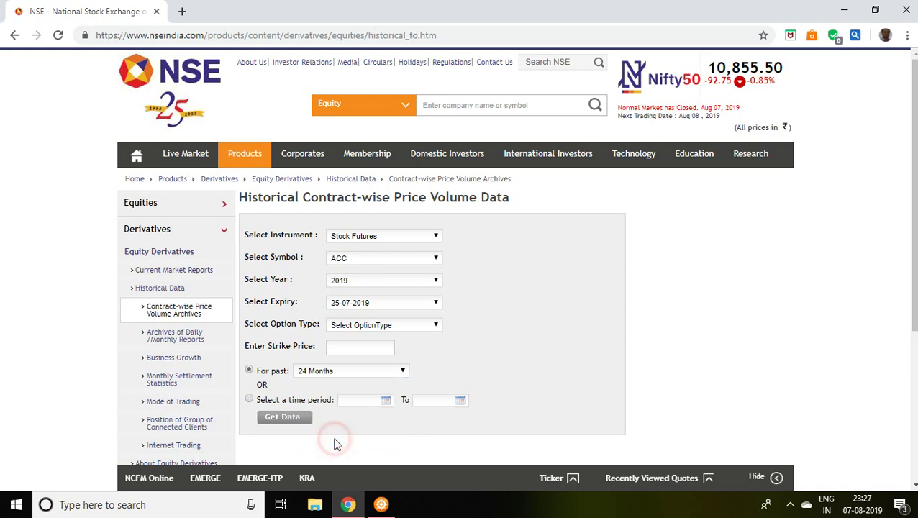
click(347, 371)
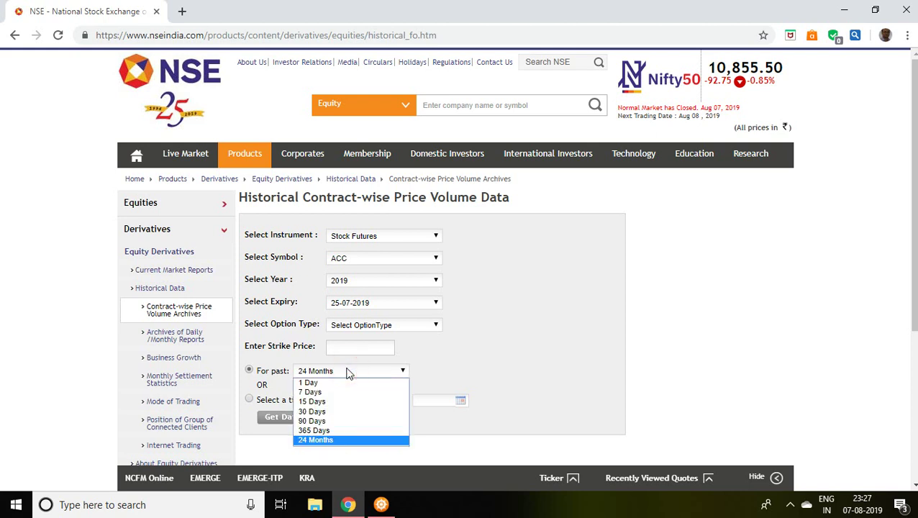
click(335, 412)
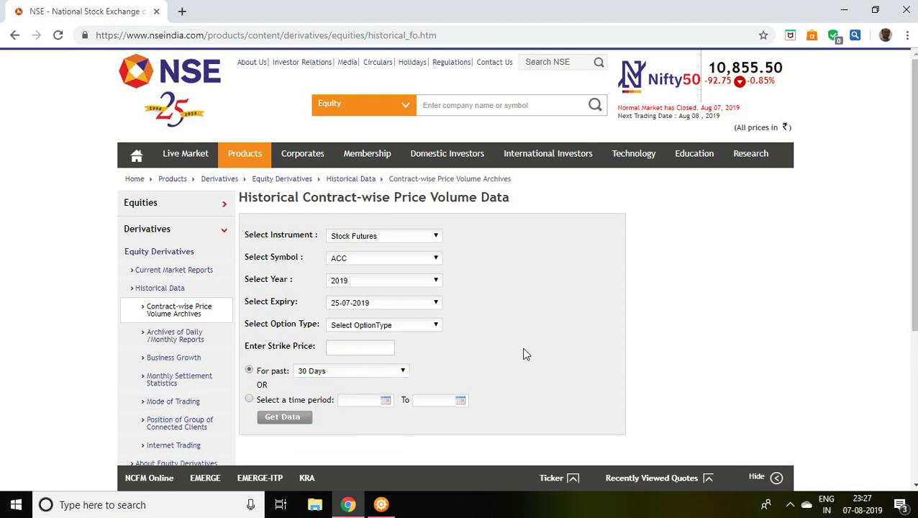
key(Down)
key(Down)
key(Up)
key(Up)
Step: Run Get Data and scroll to the ACC futures rows from 09-Jul-2019
click(285, 417)
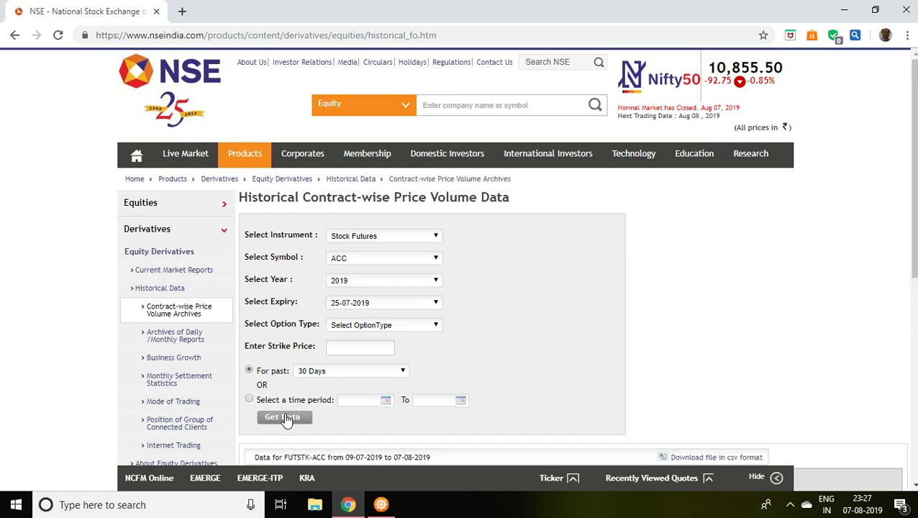
drag(916, 203, 915, 306)
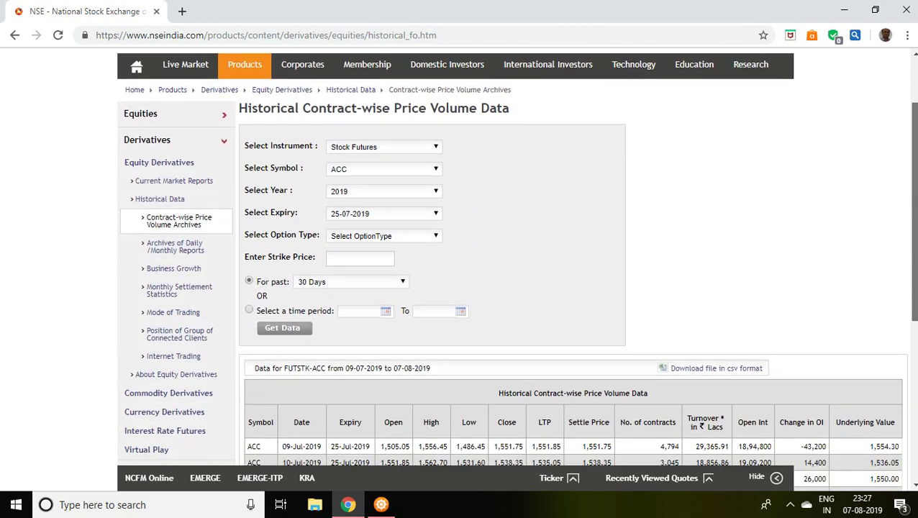
scroll(515, 269, down, 1)
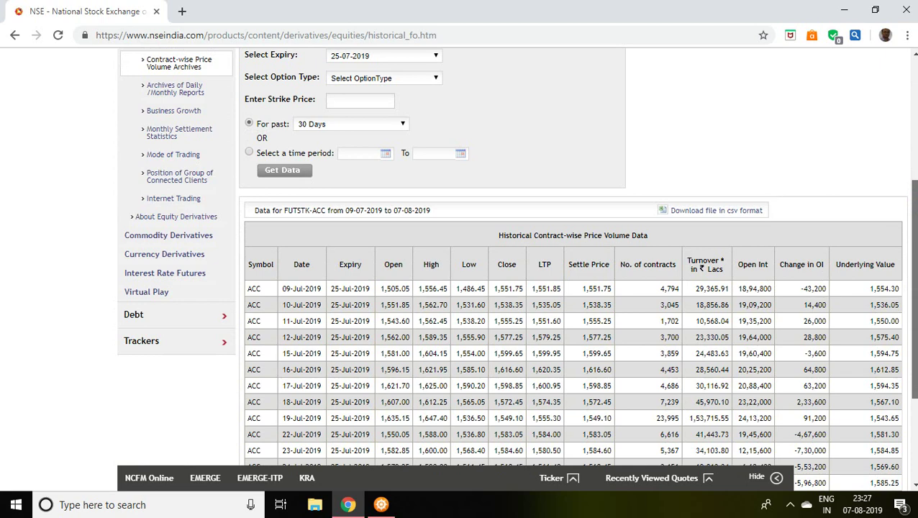
scroll(469, 237, down, 1)
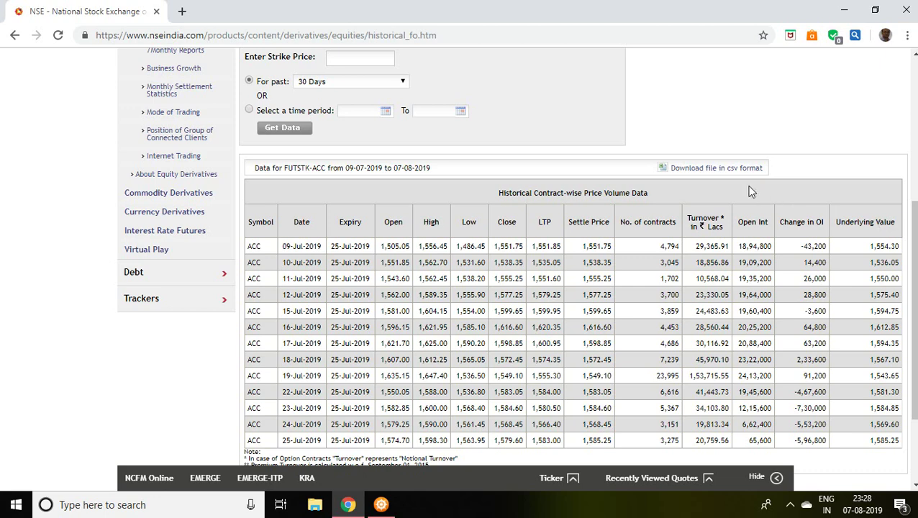
Step: Request the FUTSTK-ACC results as a CSV file and hide the bottom ticker bar
click(692, 173)
click(692, 173)
click(762, 479)
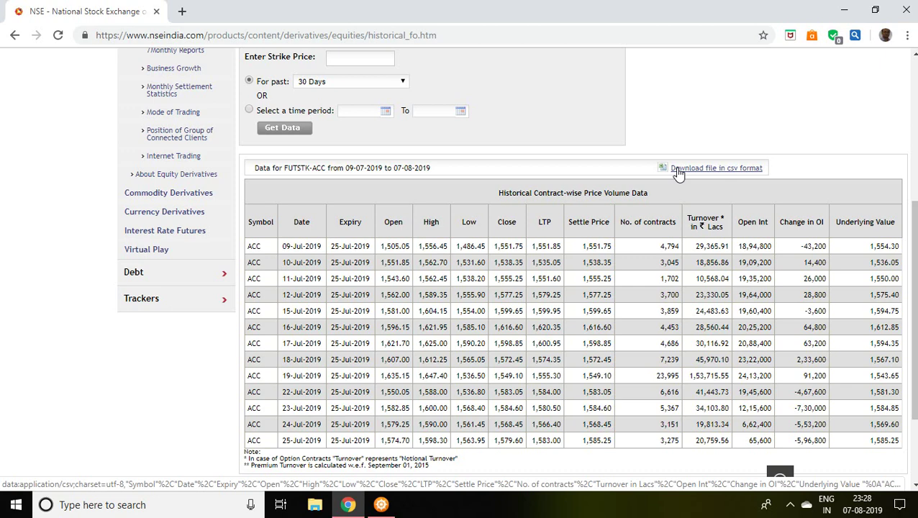
click(678, 174)
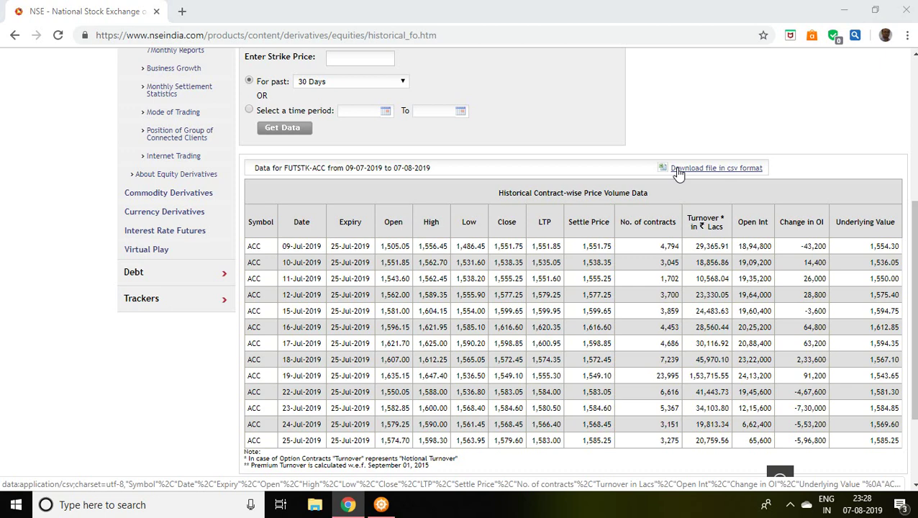